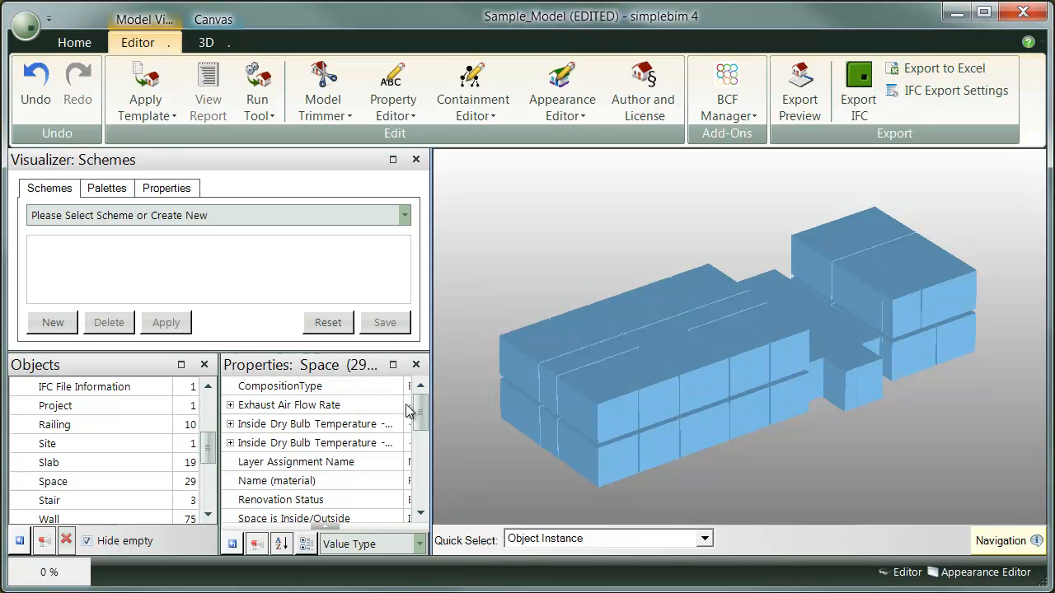
Expand the spaces' Total heat loss property, widen its value column, view the individual values, and clear the selection
left_click_drag(422, 422, 420, 458)
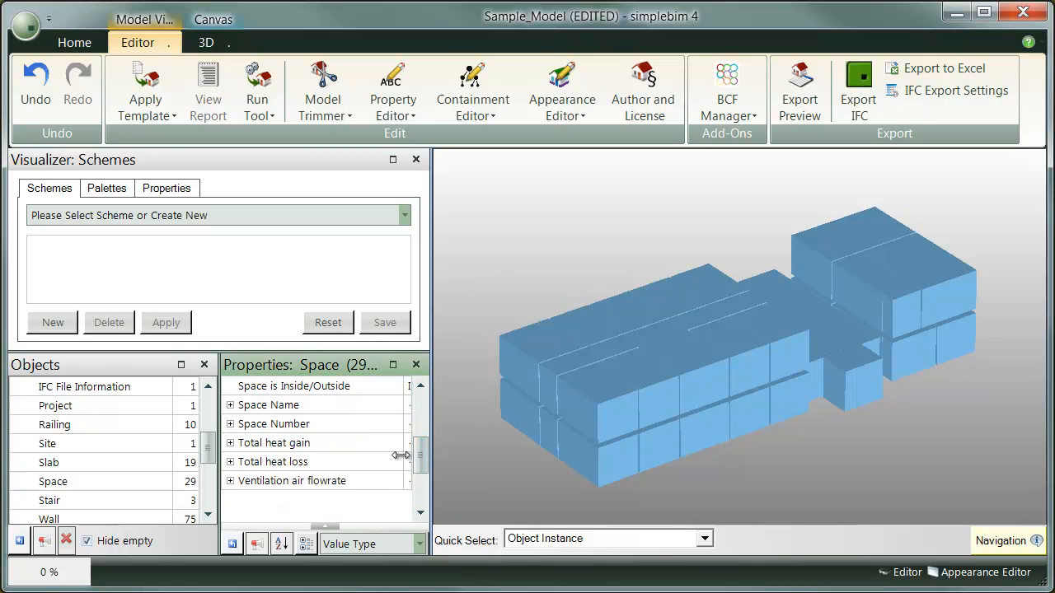
left_click(231, 463)
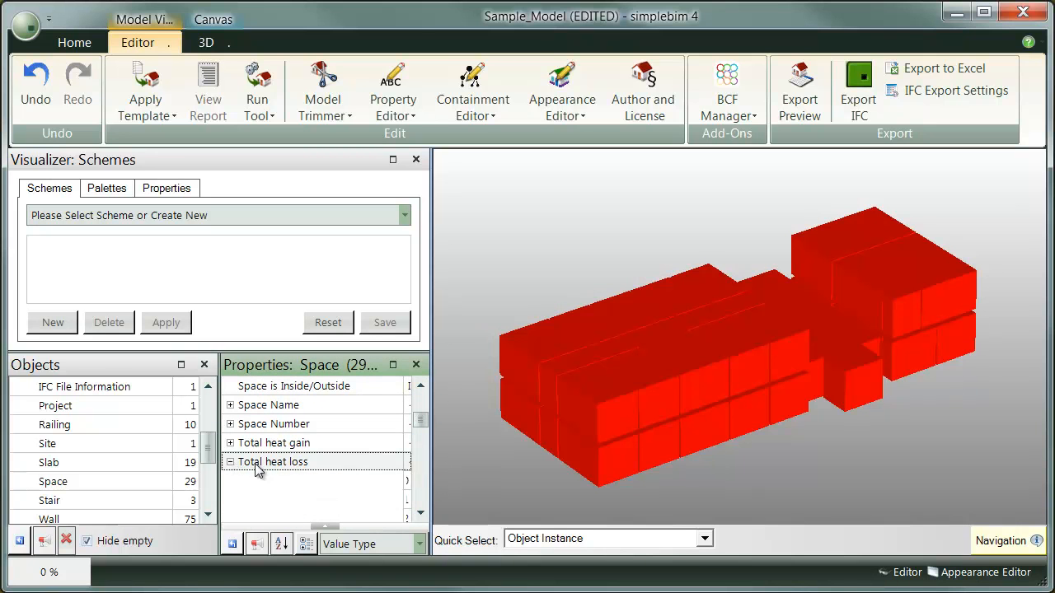
double_click(402, 464)
left_click_drag(419, 419, 427, 437)
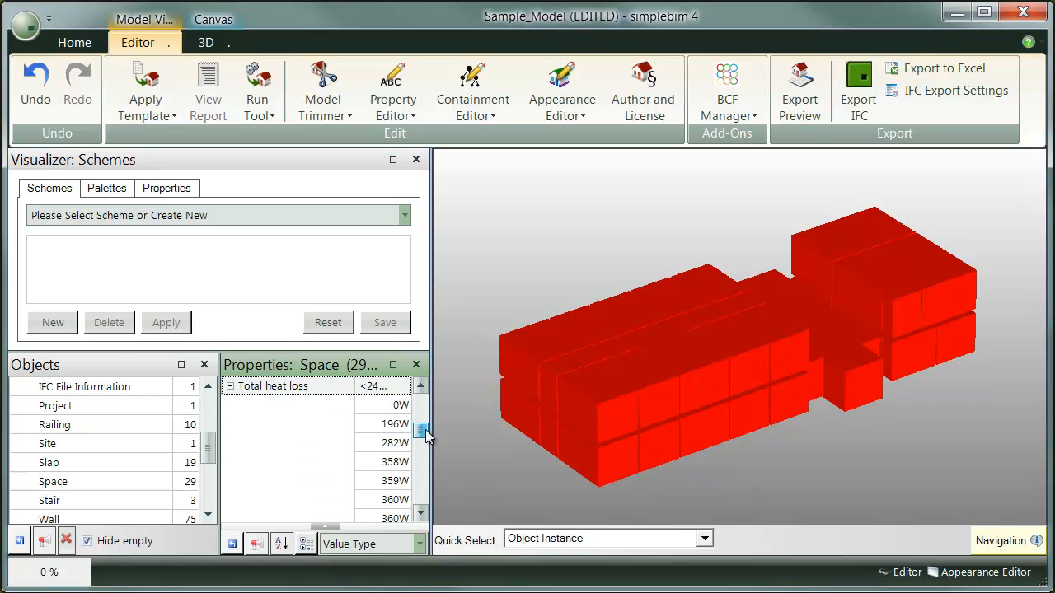
left_click(460, 347)
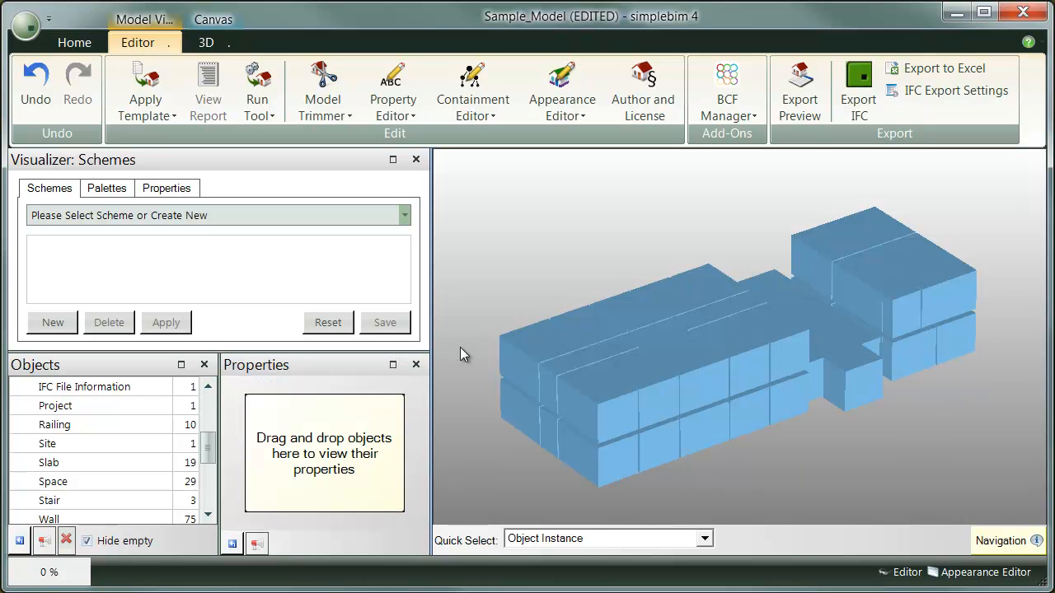
Maximize the Visualizer and visualize the Total heat gain property for the Space object class
left_click(393, 159)
left_click(193, 191)
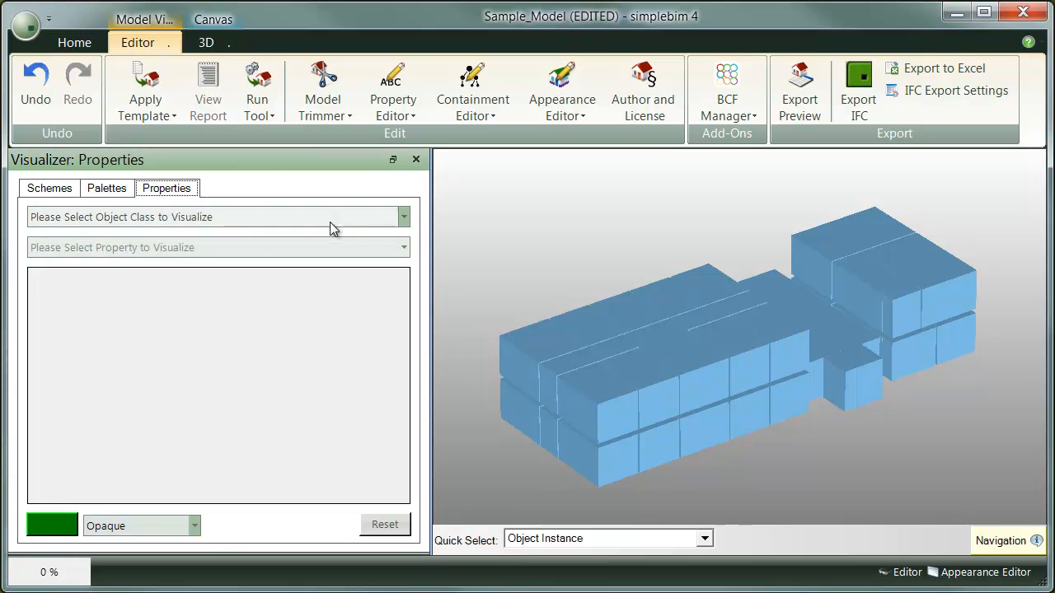
left_click(405, 218)
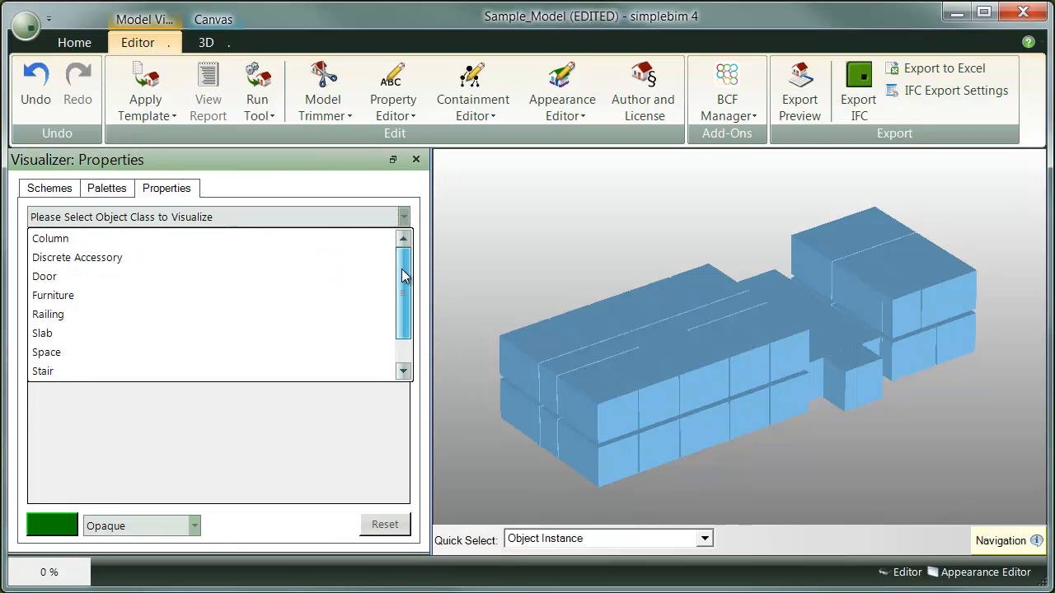
left_click_drag(404, 272, 404, 285)
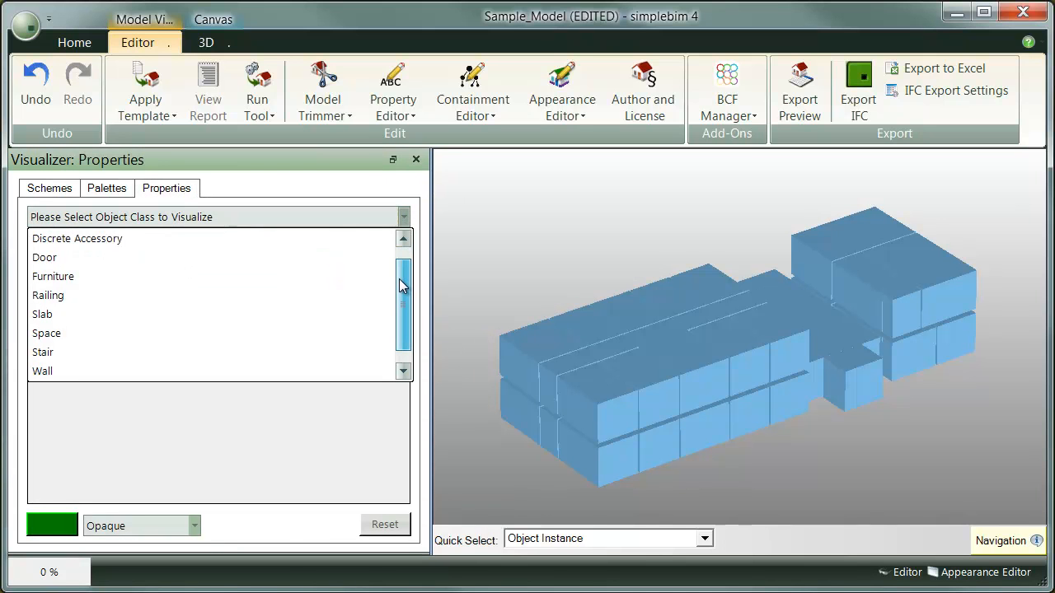
left_click(286, 333)
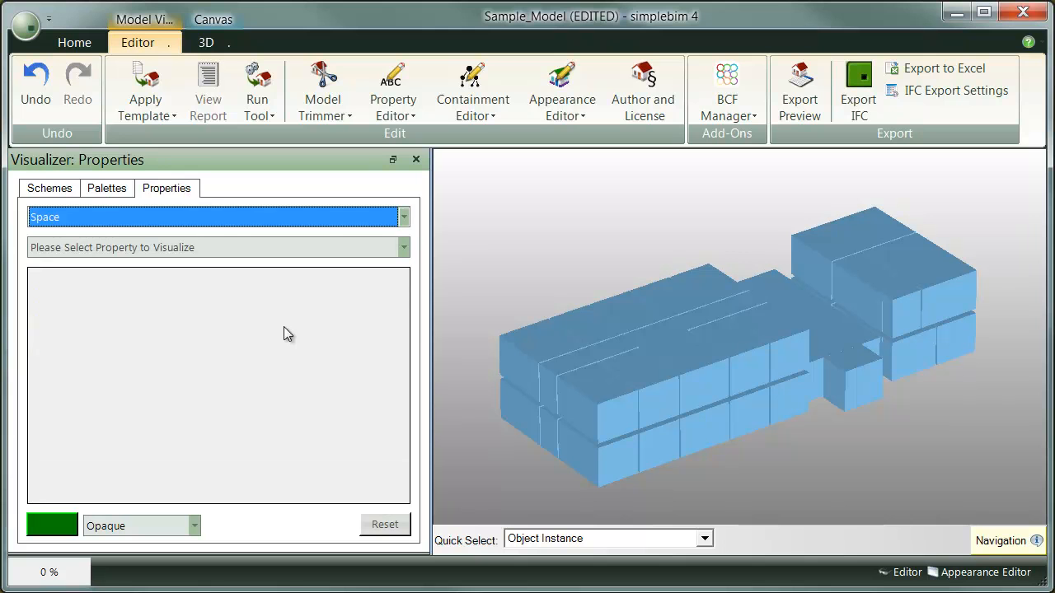
left_click(349, 249)
left_click_drag(405, 296, 403, 348)
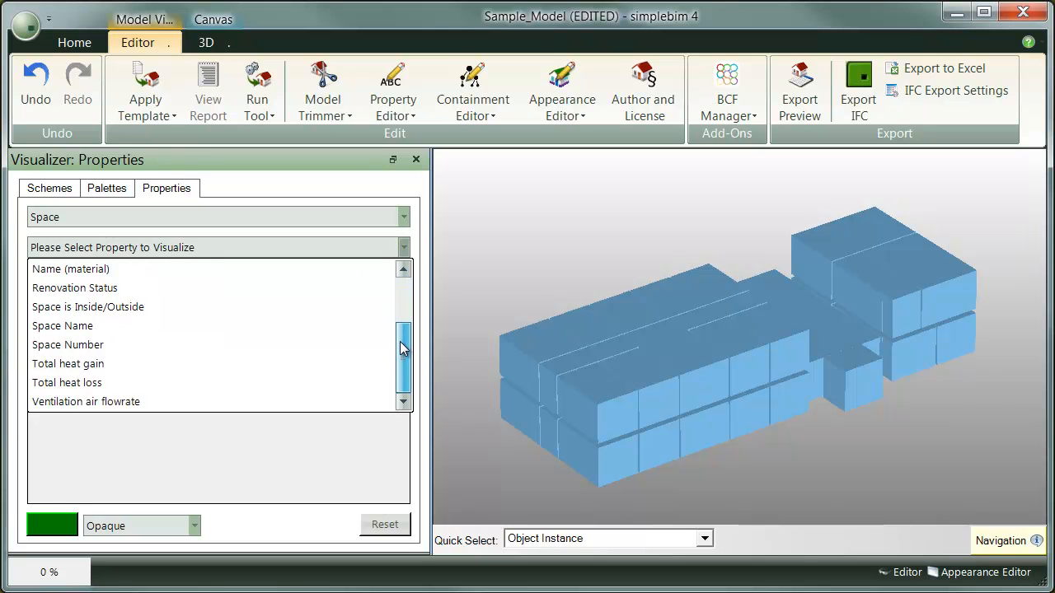
left_click(293, 364)
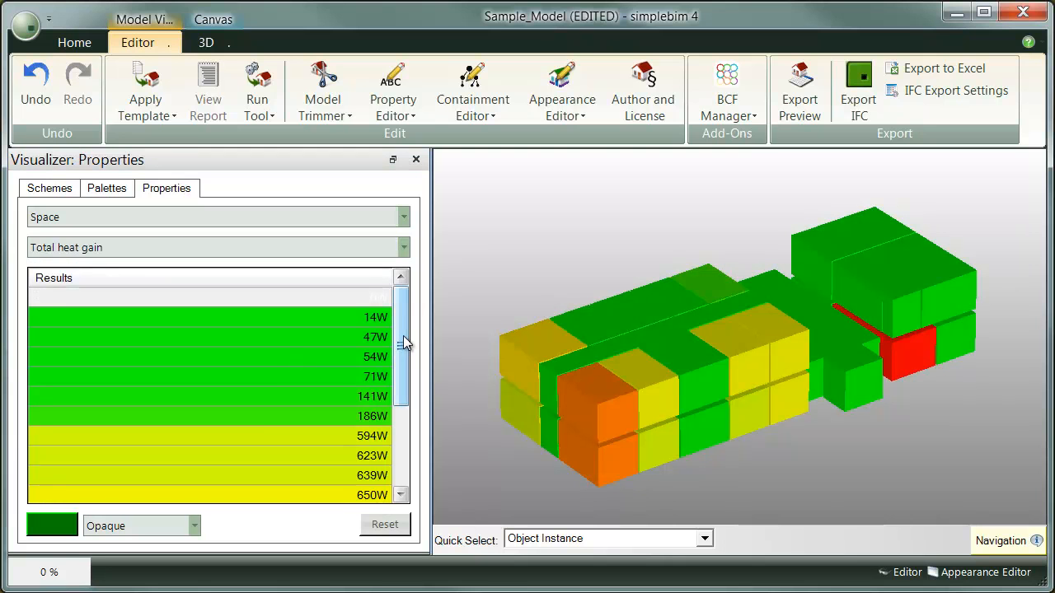
Recolour all Total heat gain results except 1 368W light yellow and set them to Transparent 50%
left_click_drag(402, 351, 397, 451)
left_click(290, 451)
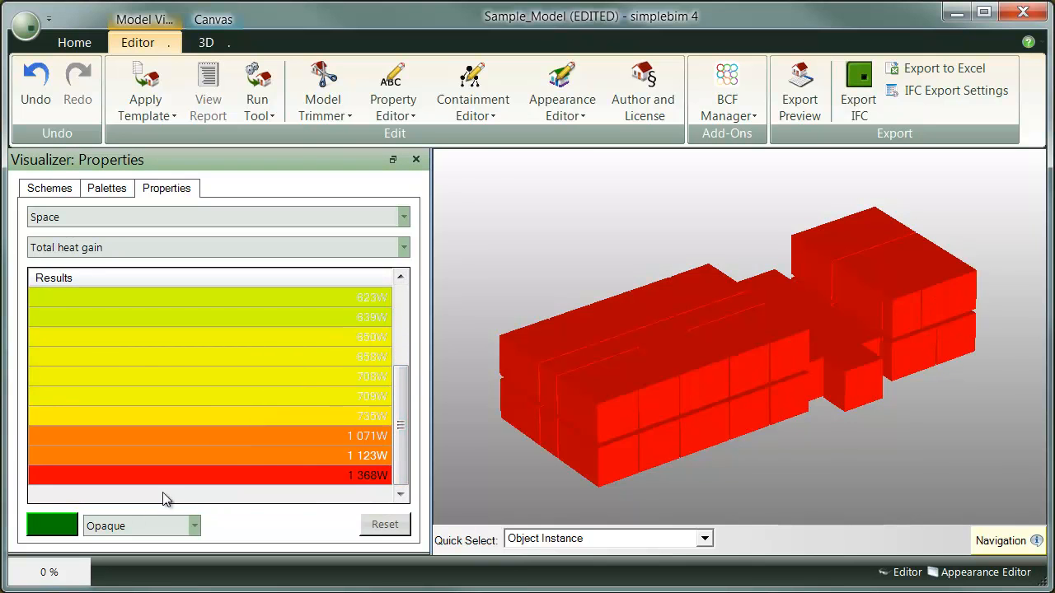
left_click(69, 529)
left_click(283, 158)
left_click(282, 407)
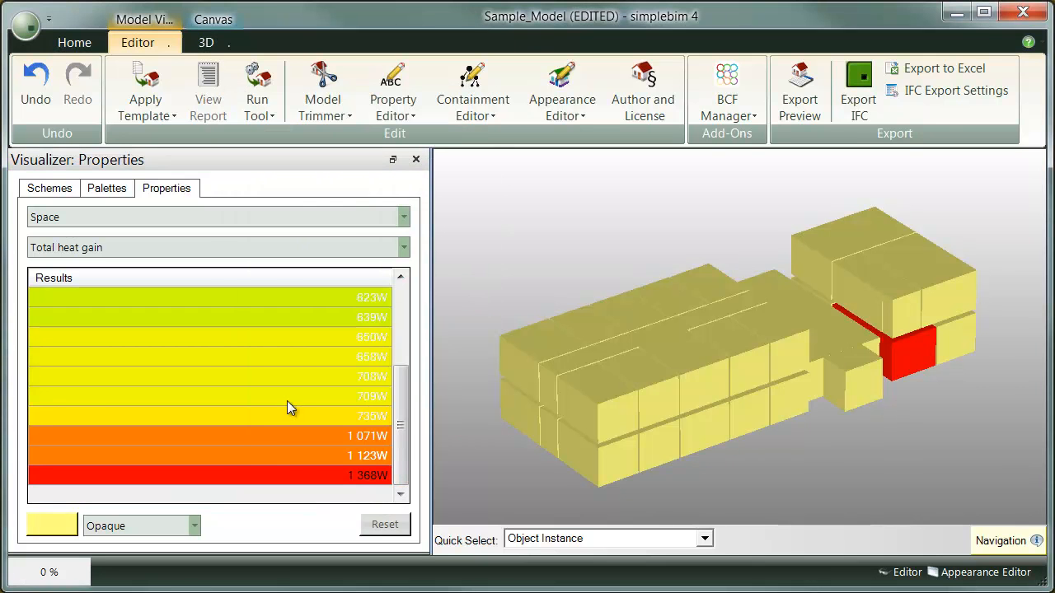
left_click(195, 526)
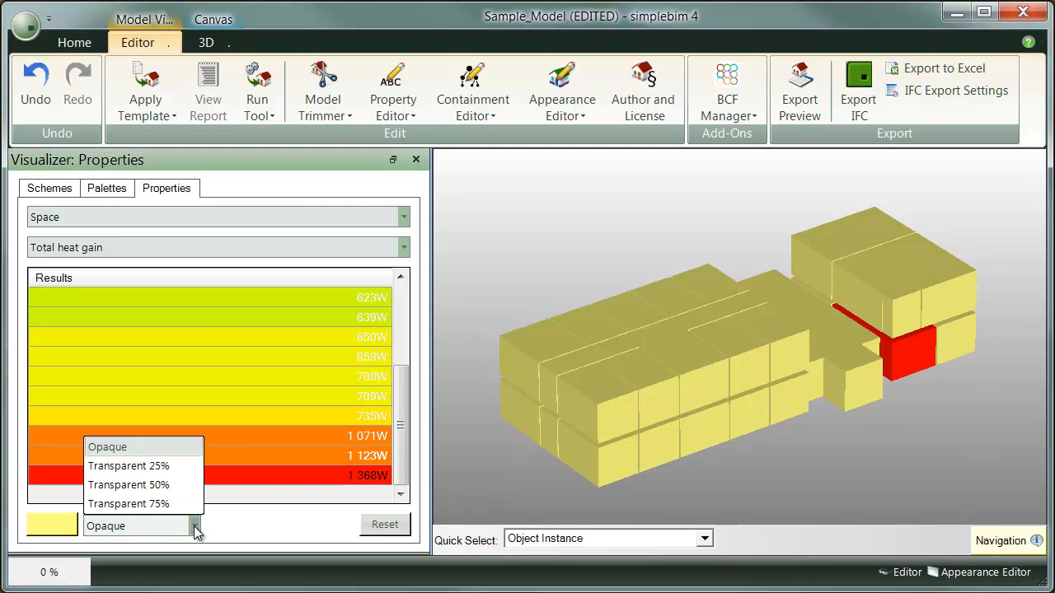
left_click(162, 491)
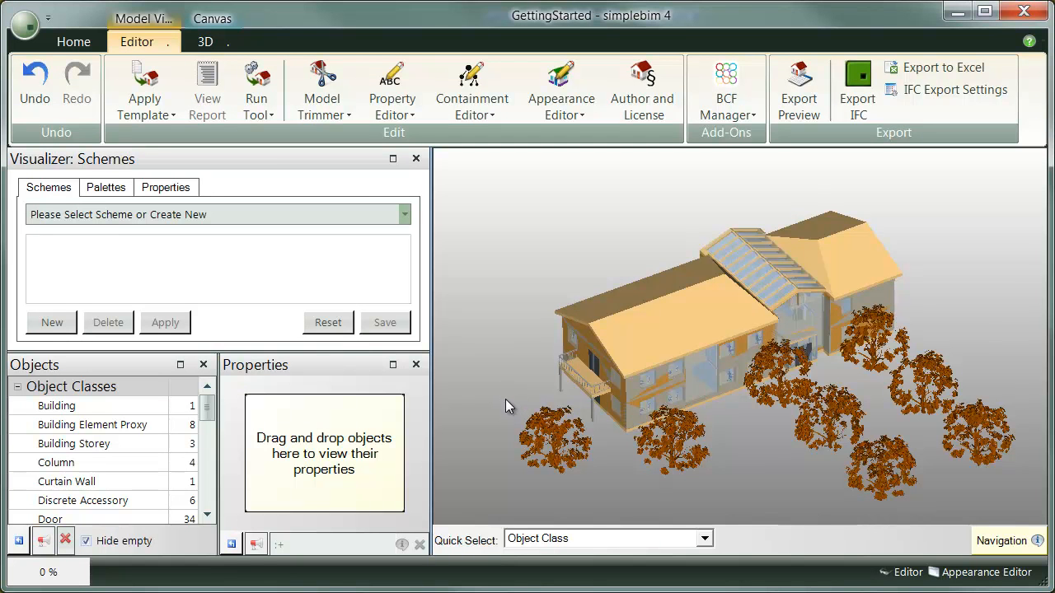
Maximize the Visualizer for the GettingStarted model and load the Model Palette
left_click(393, 158)
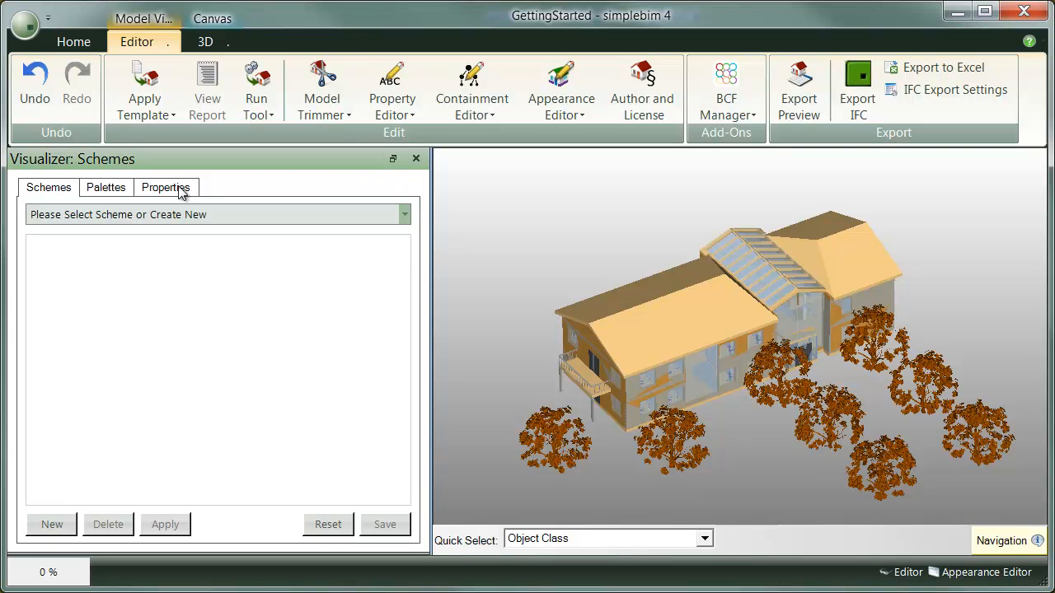
left_click(126, 192)
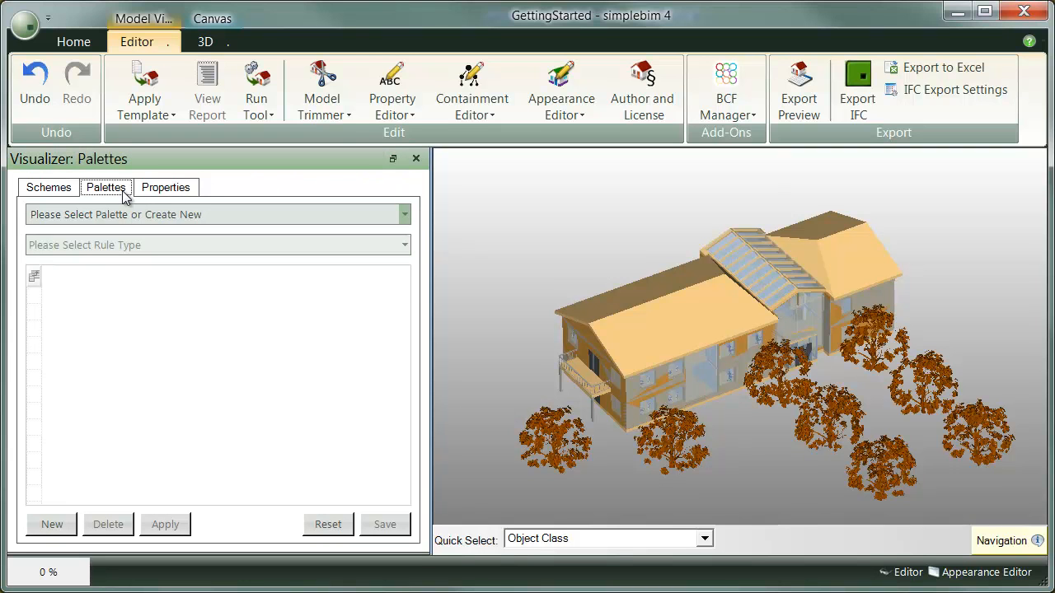
left_click(405, 216)
left_click(219, 348)
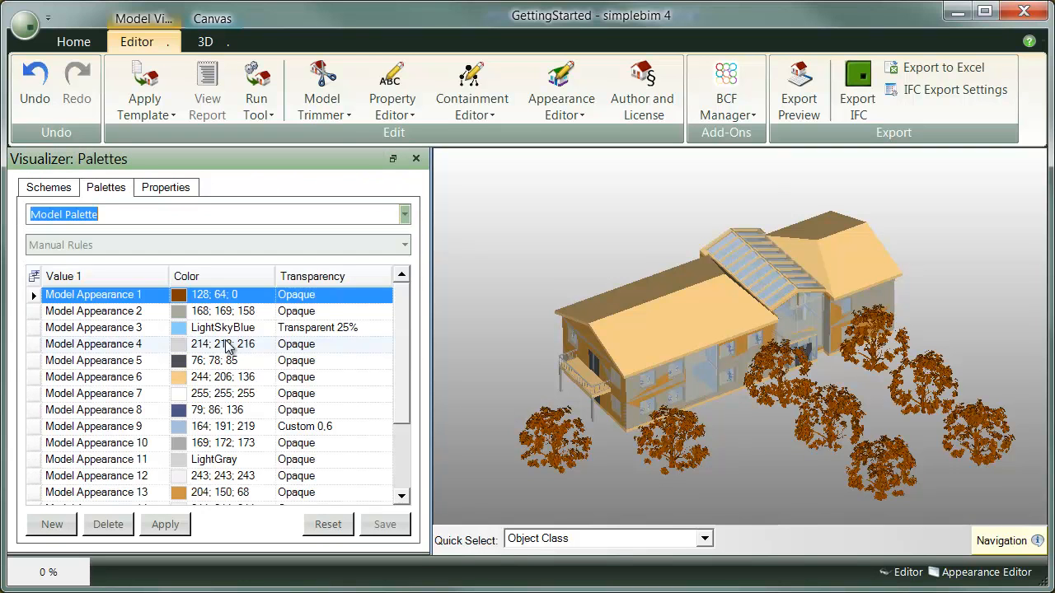
Apply Model Appearance 3 to the trees and change that appearance's colour to Lime
left_click(30, 295)
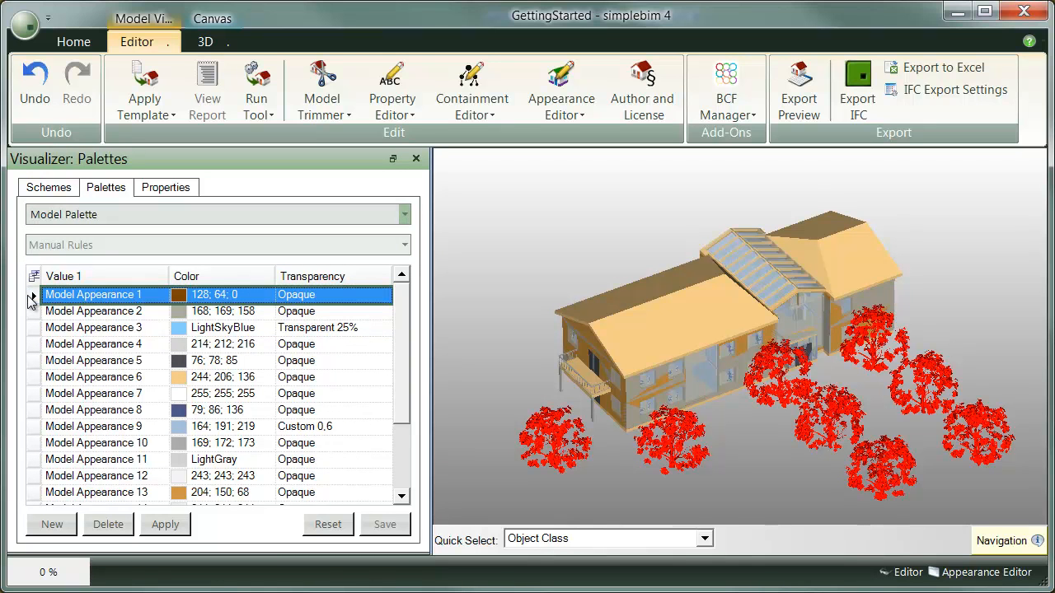
left_click_drag(487, 342, 183, 332)
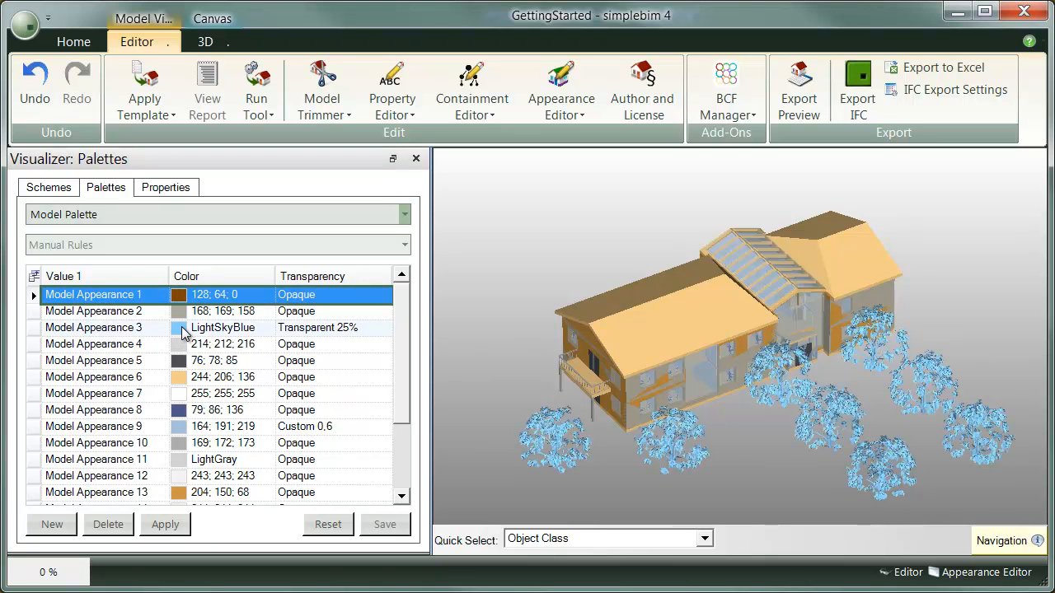
double_click(183, 333)
left_click(285, 164)
left_click(244, 370)
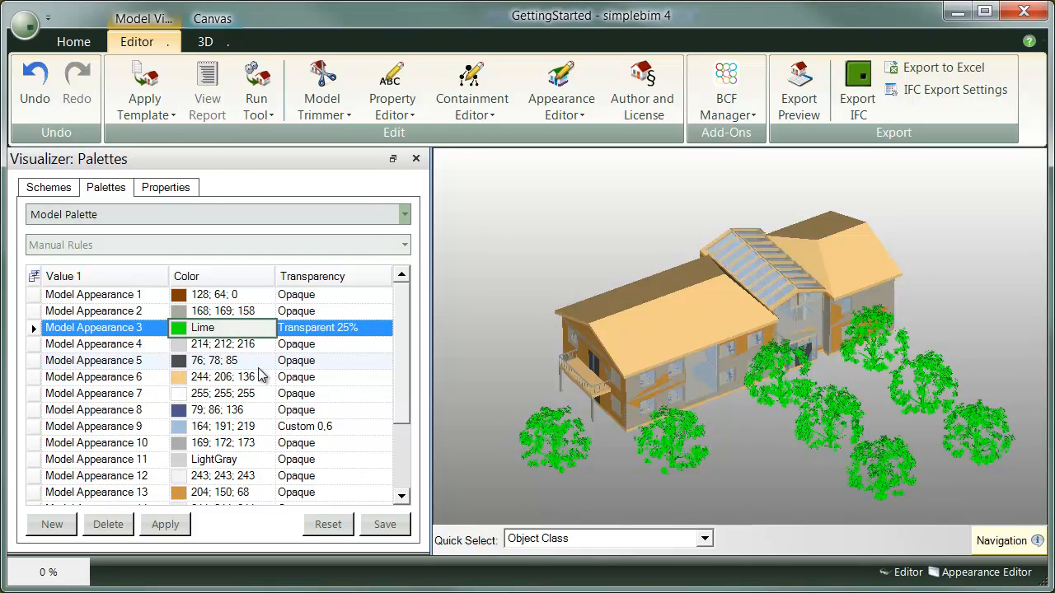
Add a new appearance named Tree at the end of the Model Palette
scroll(395, 401, "down", 2)
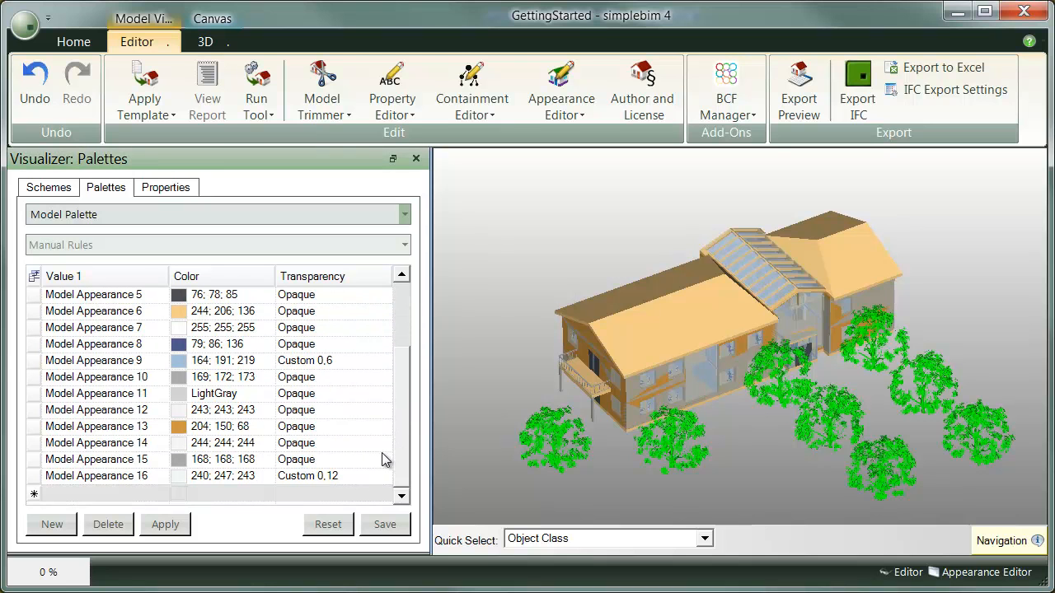
left_click(103, 493)
type("Tree")
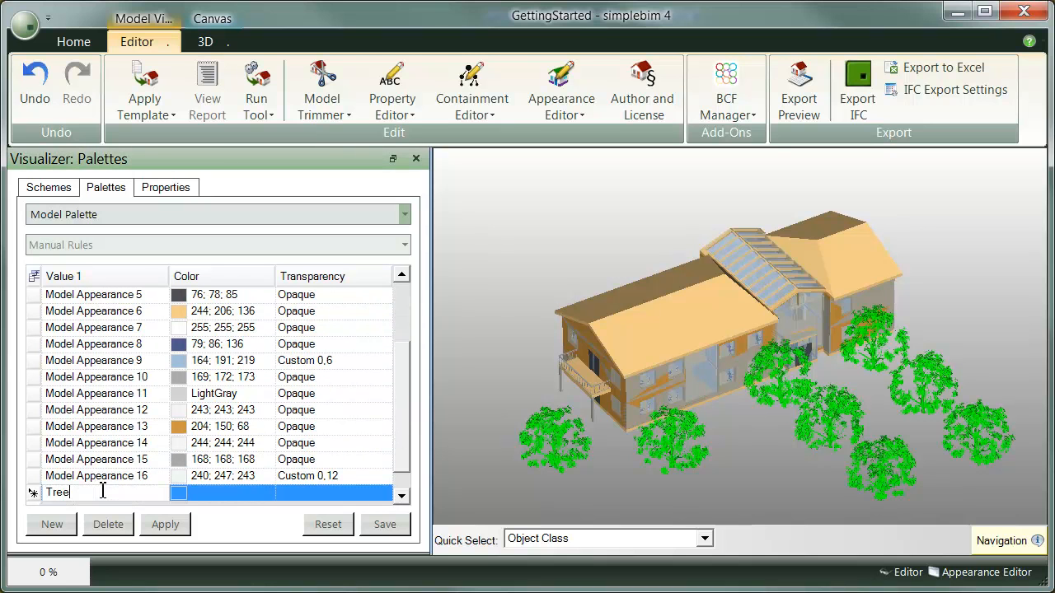
key("Return")
Select all the trees in the 3D view and assign the green Tree appearance to them
middle_click_drag(781, 468, 730, 512)
left_click(827, 482)
scroll(827, 482, "down", 2)
left_click(843, 440)
middle_click_drag(843, 440, 812, 377)
left_click_drag(951, 493, 557, 354)
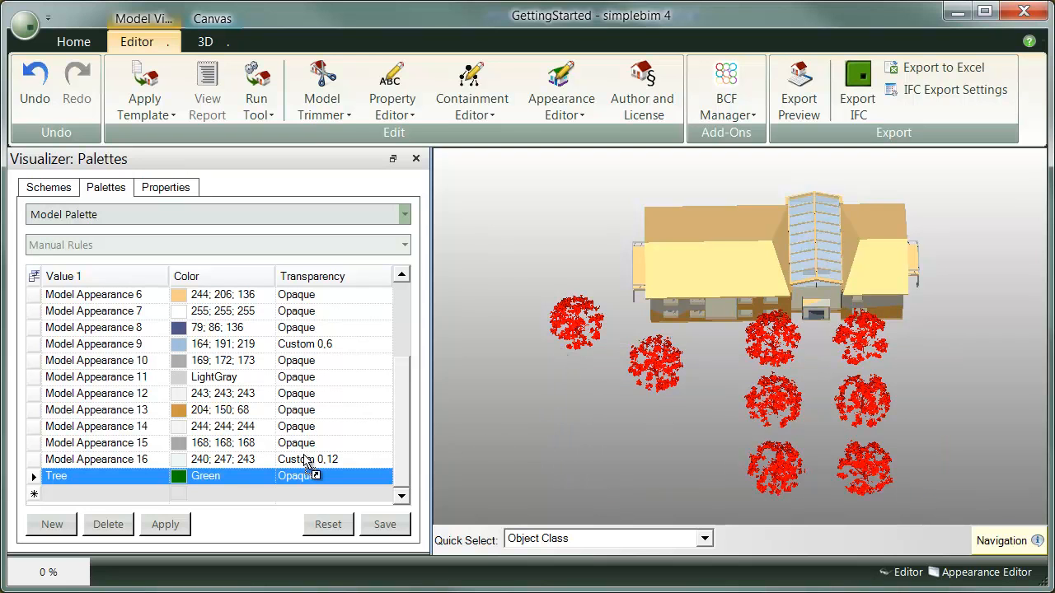
left_click(213, 485)
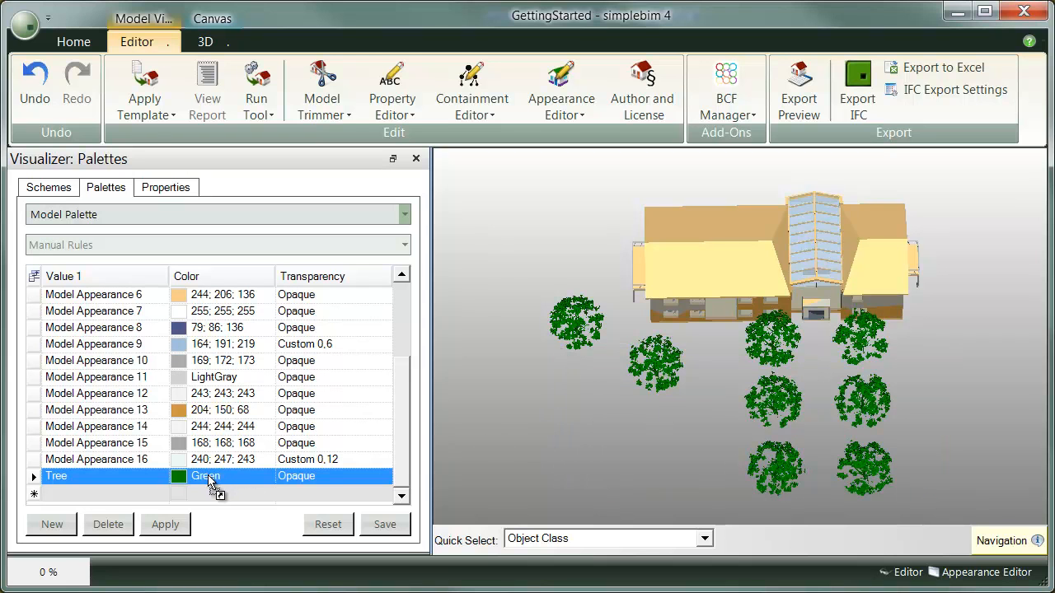
Undo, redo and again undo the trees' last colouring, and reset the model to its original appearance
left_click(36, 94)
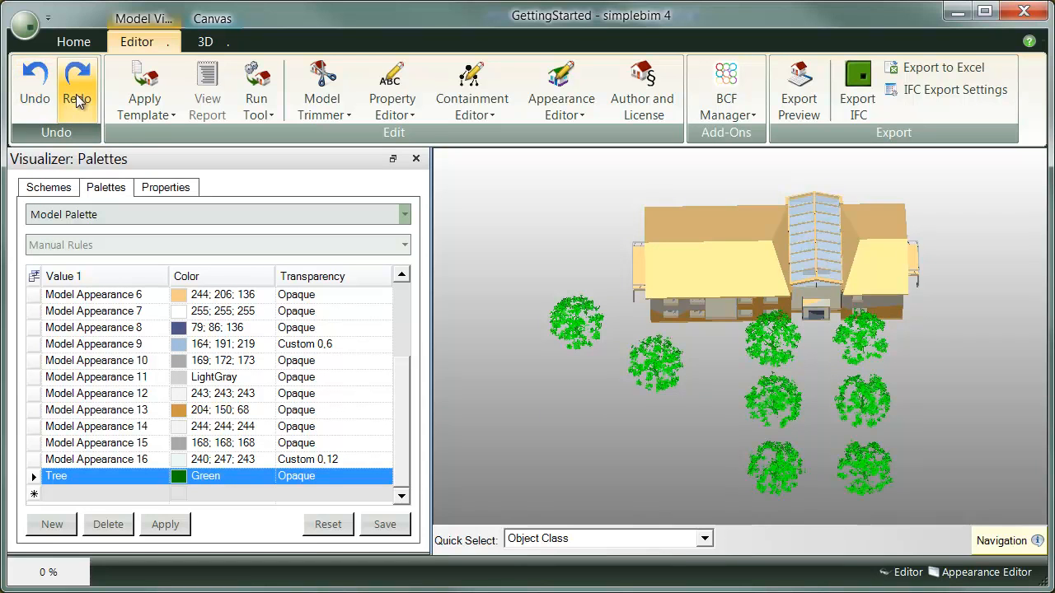
left_click(77, 94)
left_click(45, 99)
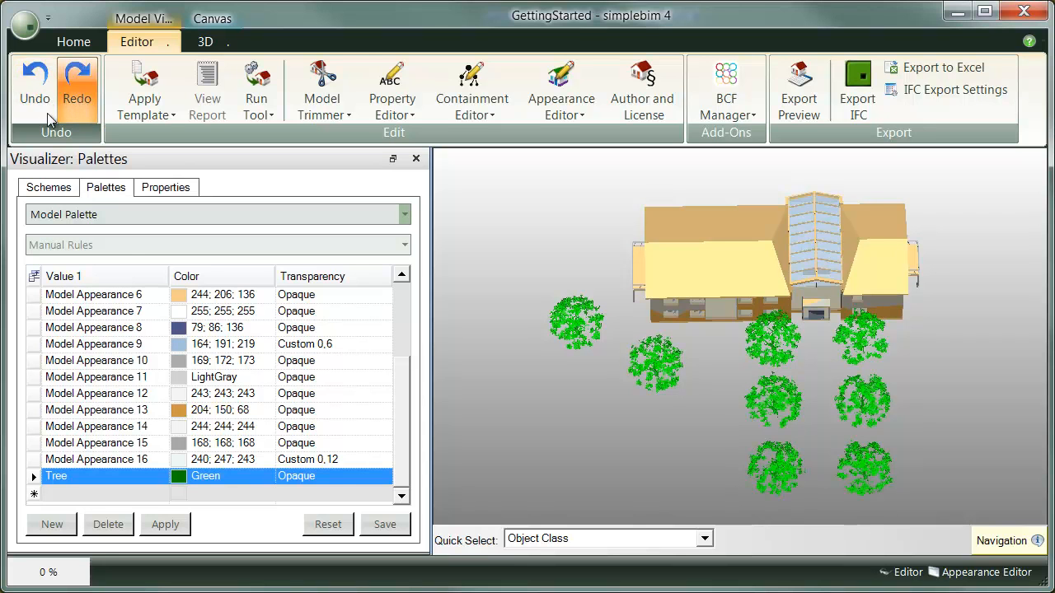
left_click(328, 526)
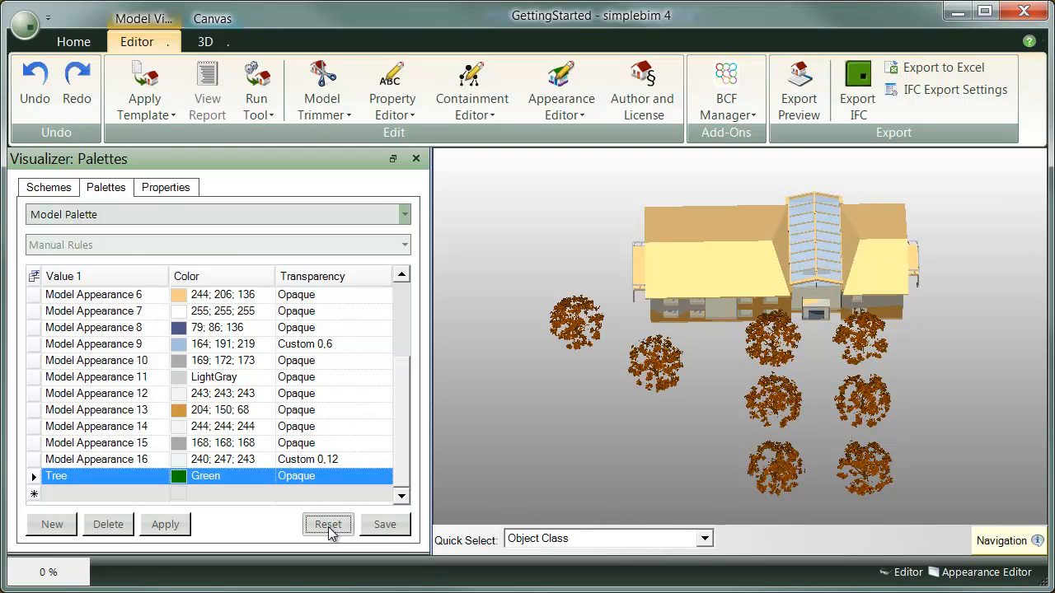
View the rules of Text Palette Demo without saving the Model Palette, followed by those of Decimal Palette Demo
left_click_drag(521, 370, 533, 317)
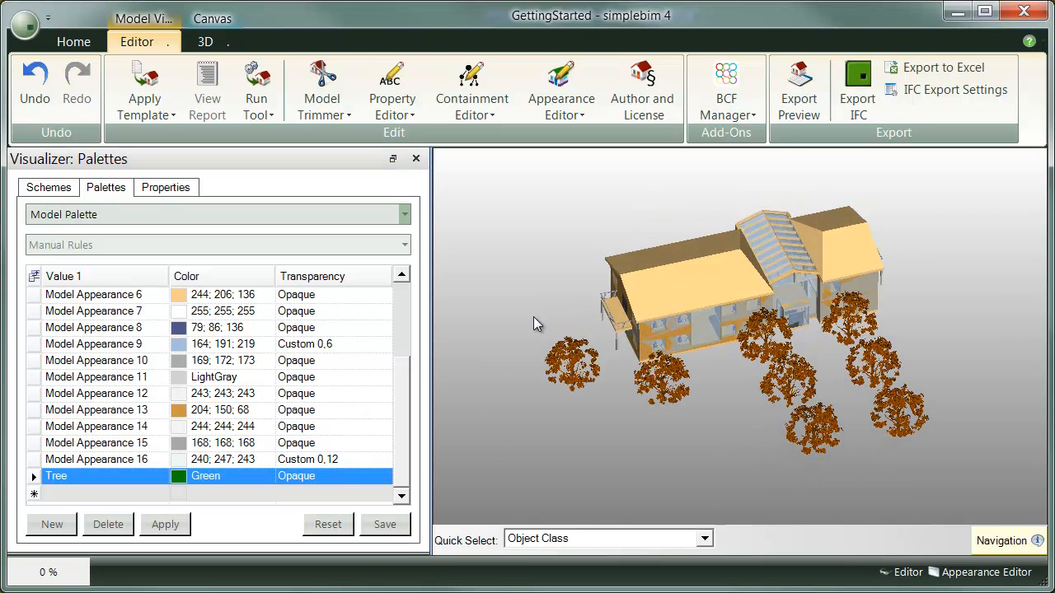
left_click(406, 216)
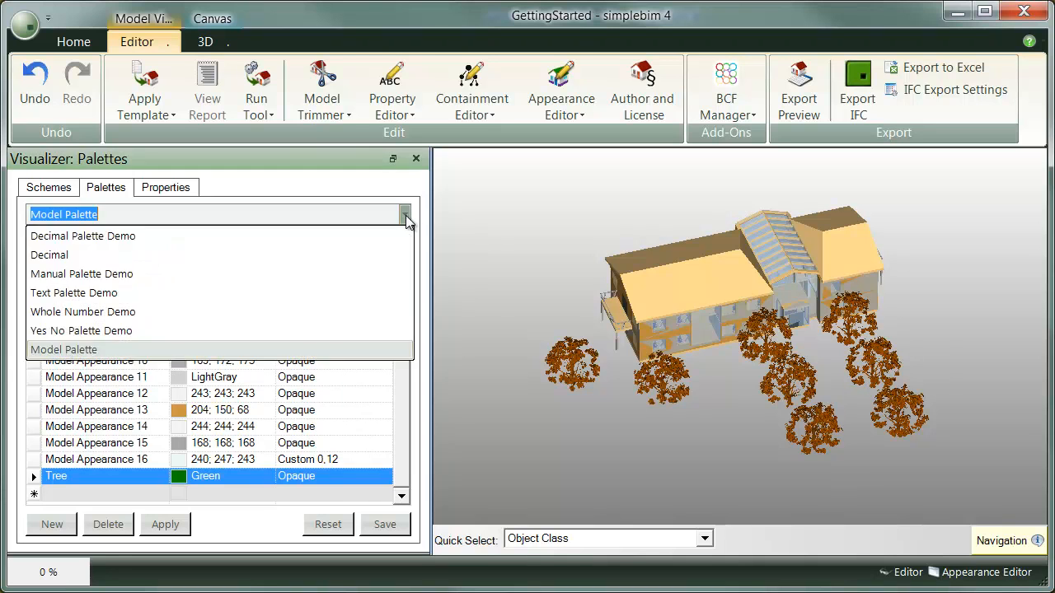
left_click(304, 287)
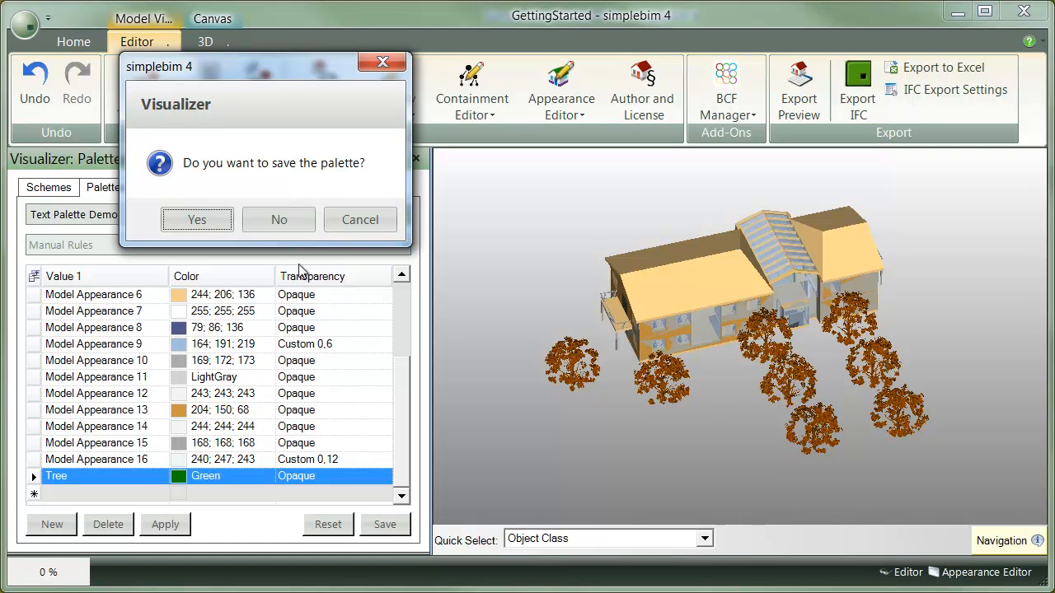
left_click(268, 221)
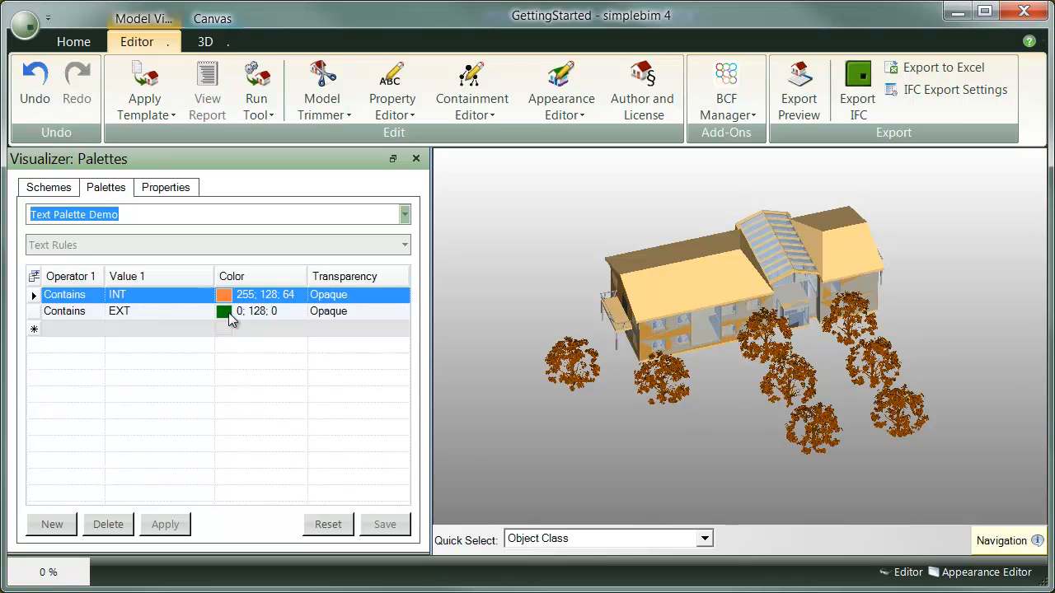
left_click(404, 214)
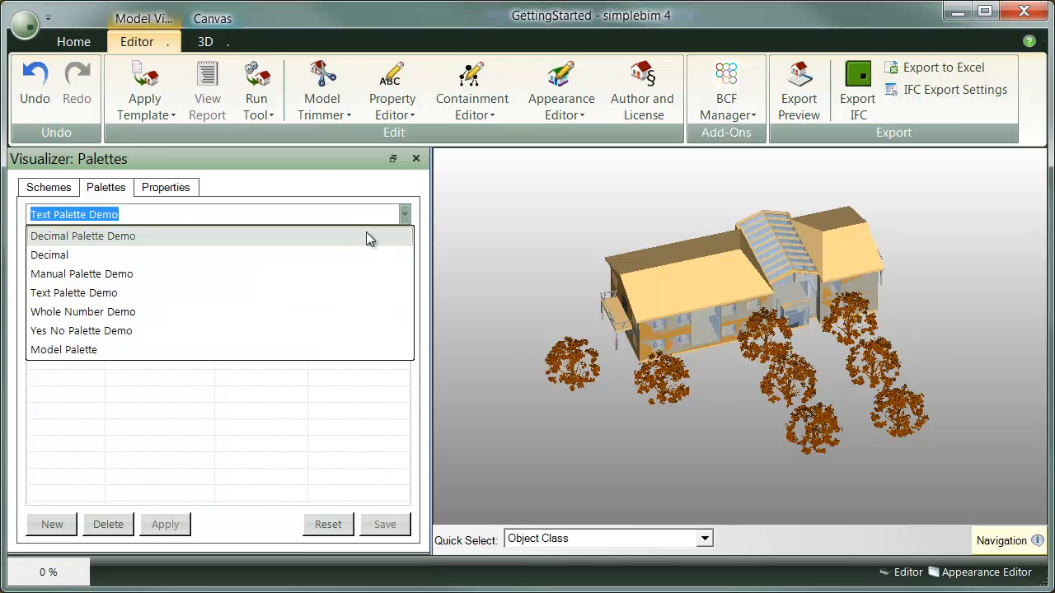
left_click(342, 236)
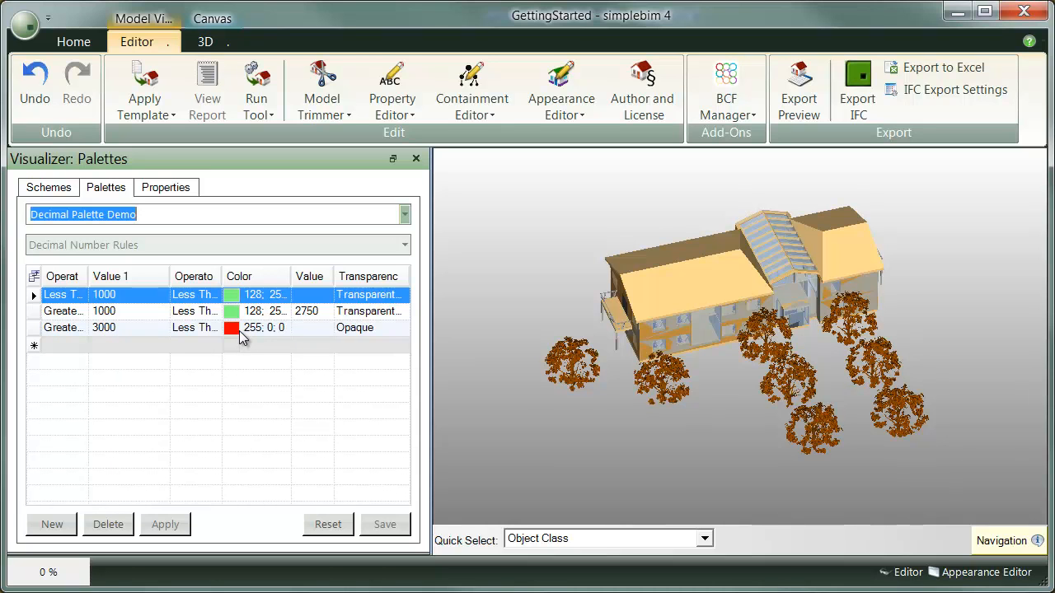
Load the Multiline Scheme Demo scheme in the Visualizer
left_click(70, 192)
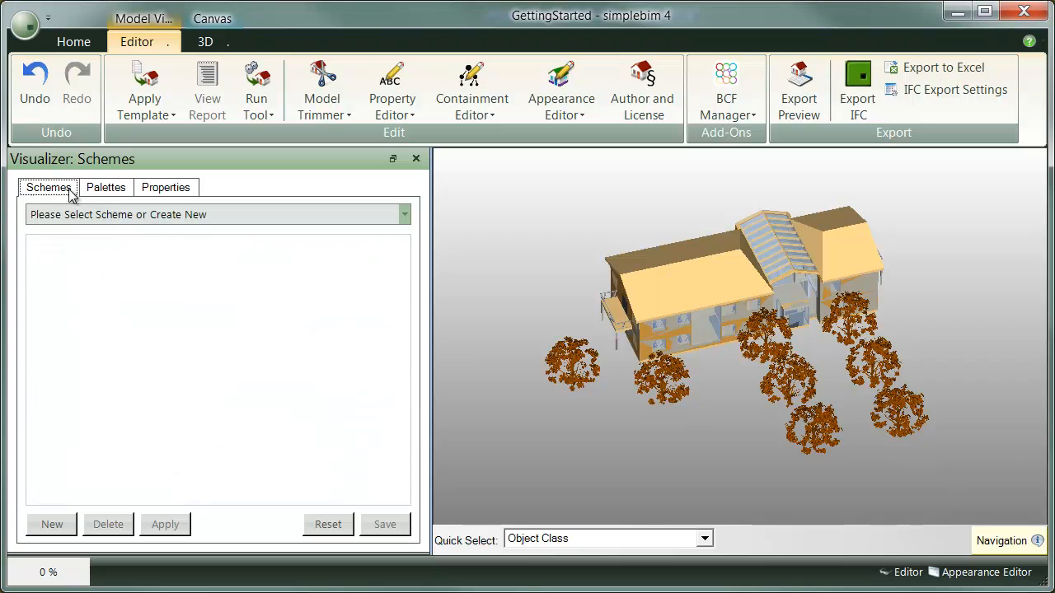
left_click(405, 214)
left_click(306, 254)
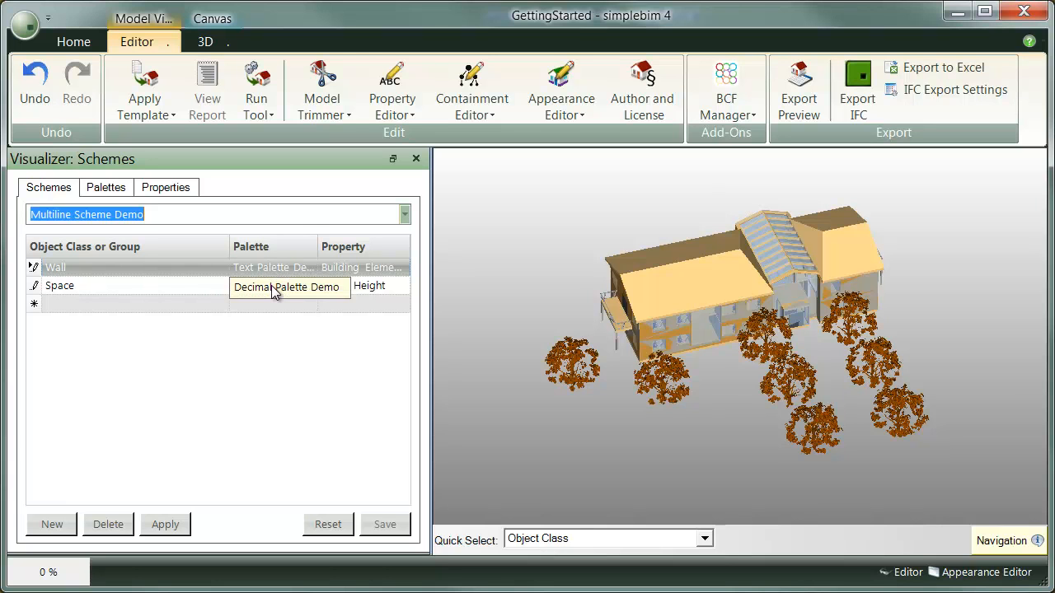
Apply the Multiline Scheme Demo scheme to the model and isolate all the walls in the 3D view
left_click(169, 525)
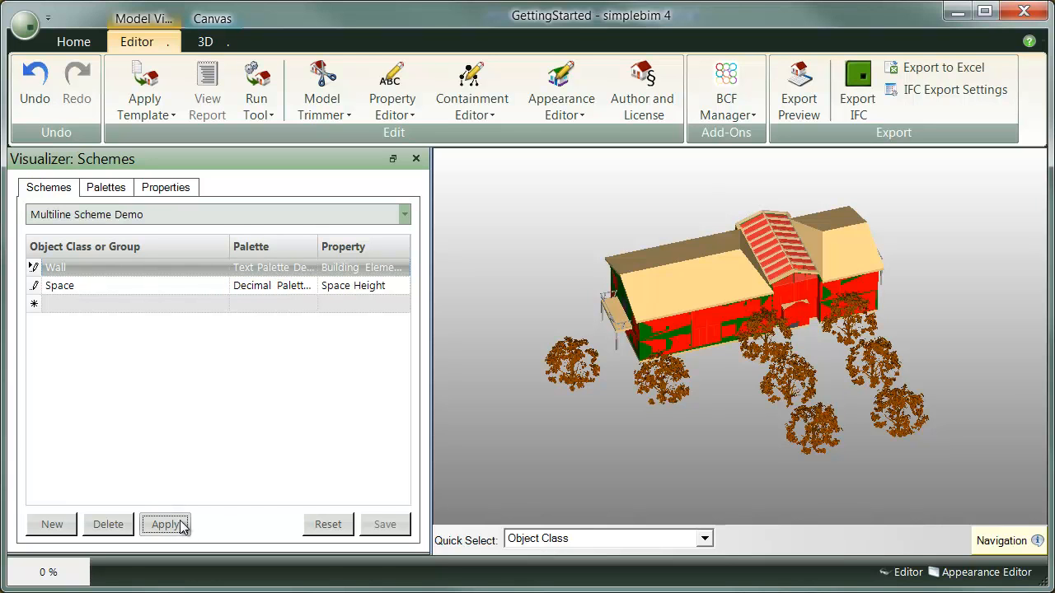
left_click(392, 159)
left_click_drag(205, 445, 205, 475)
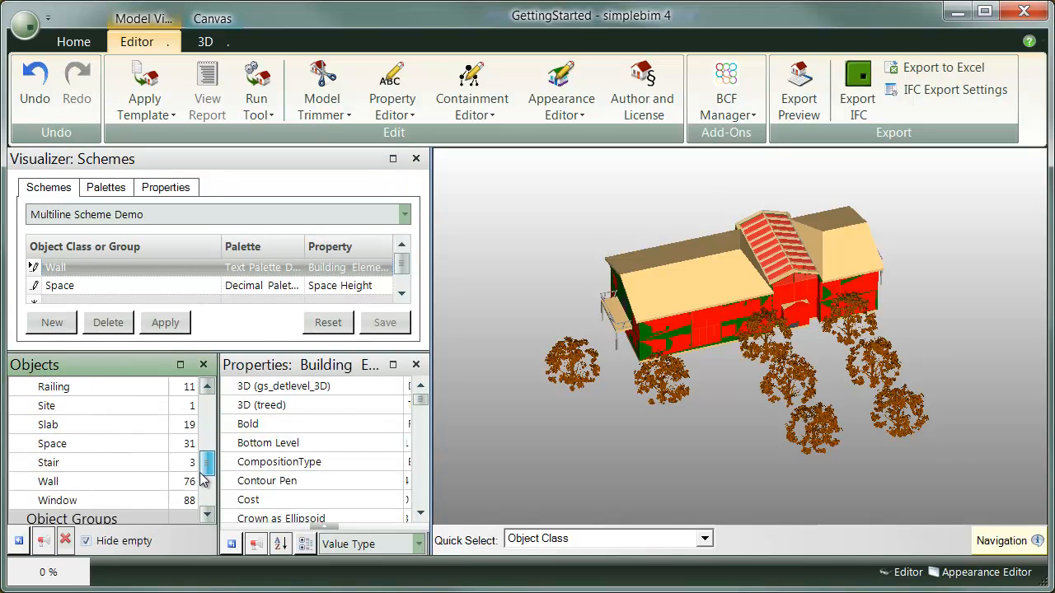
left_click(133, 480)
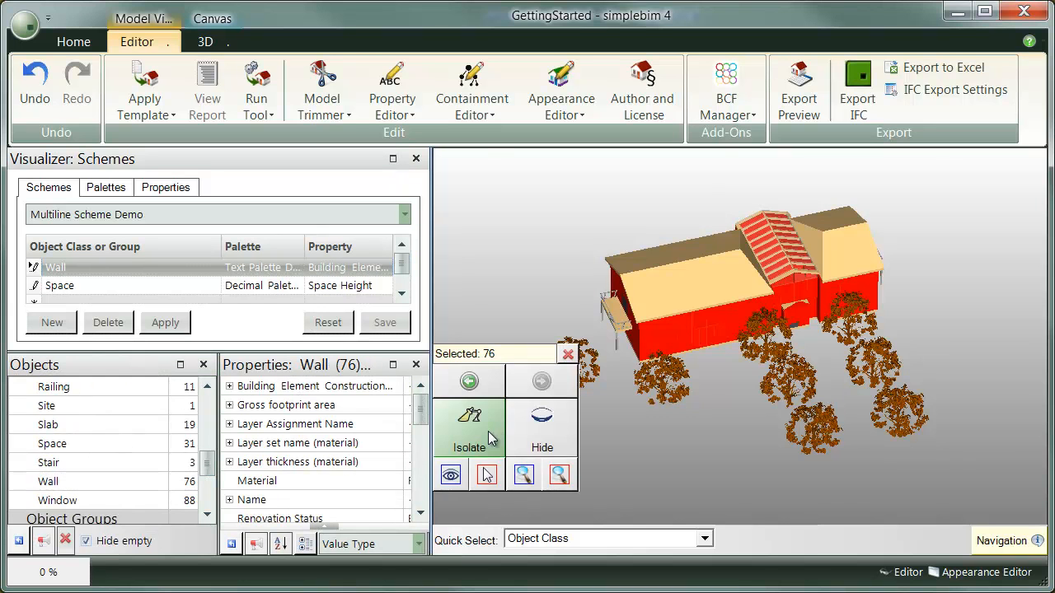
left_click(471, 375)
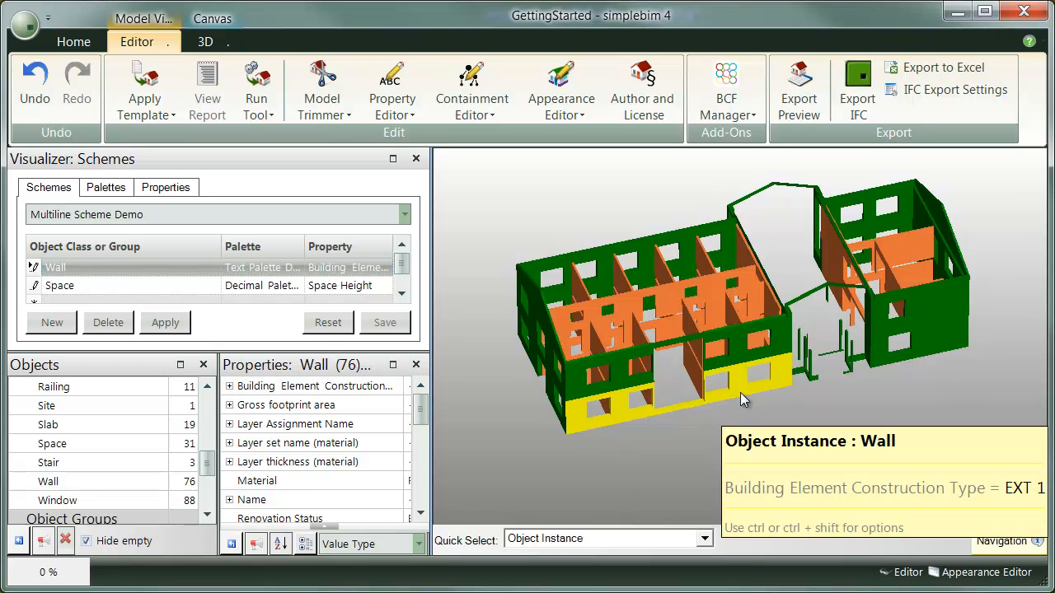
Include Colors of 3D objects in the IFC export settings and accept them
left_click(945, 90)
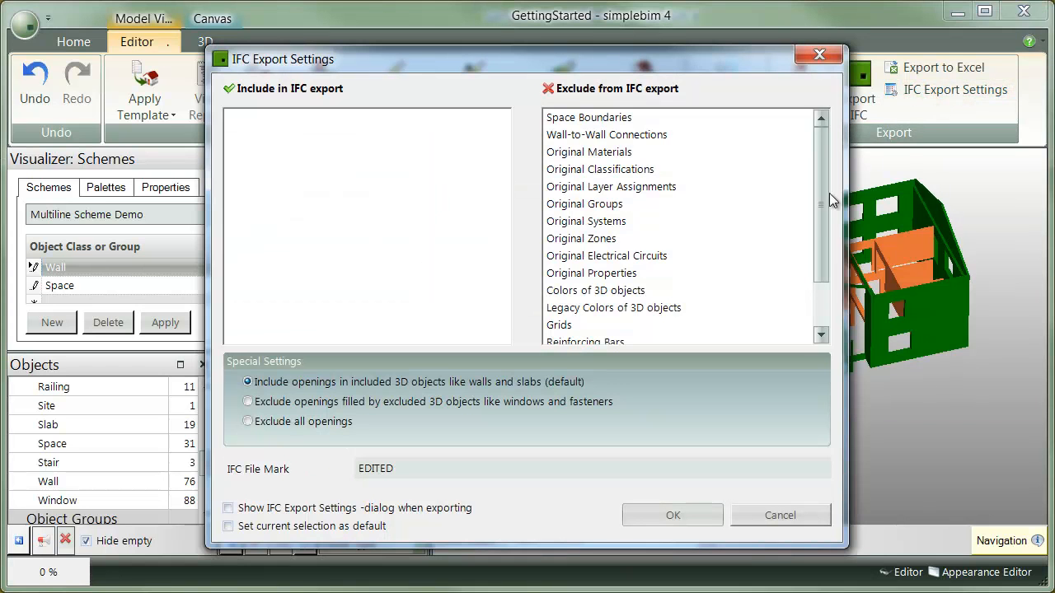
left_click_drag(579, 290, 384, 183)
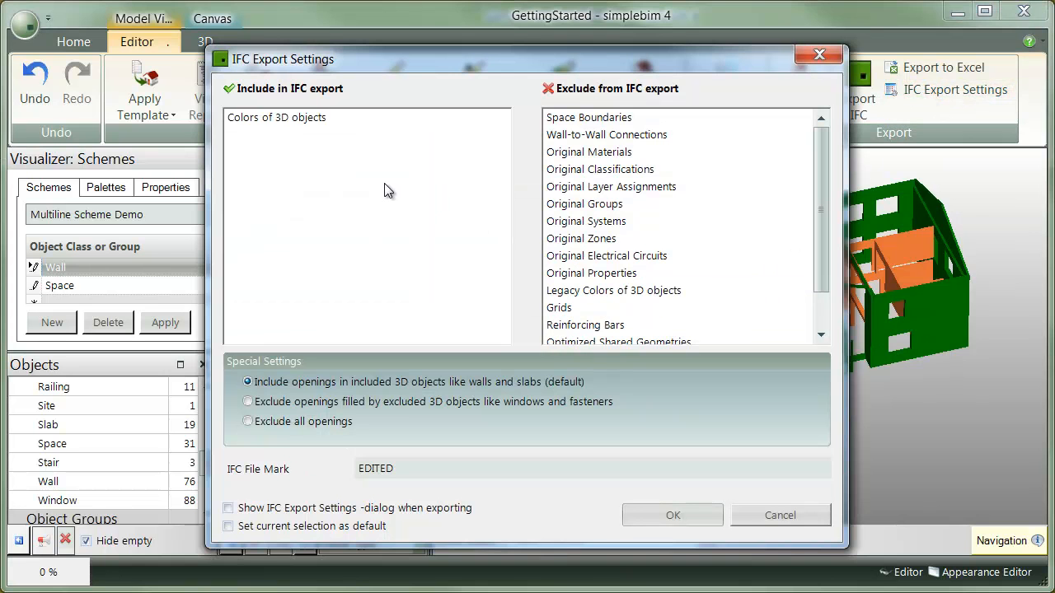
left_click(676, 515)
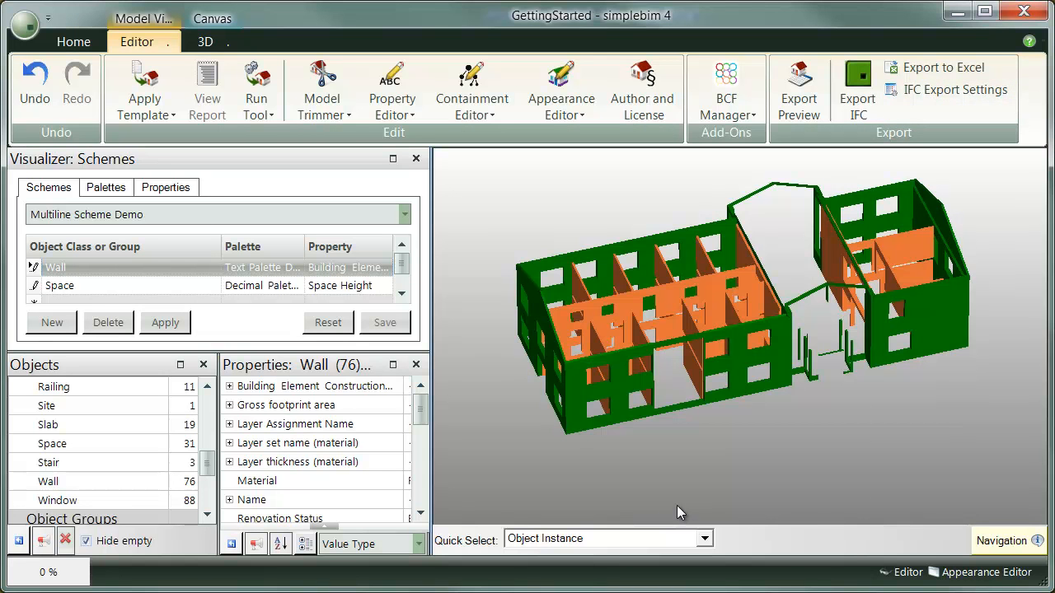